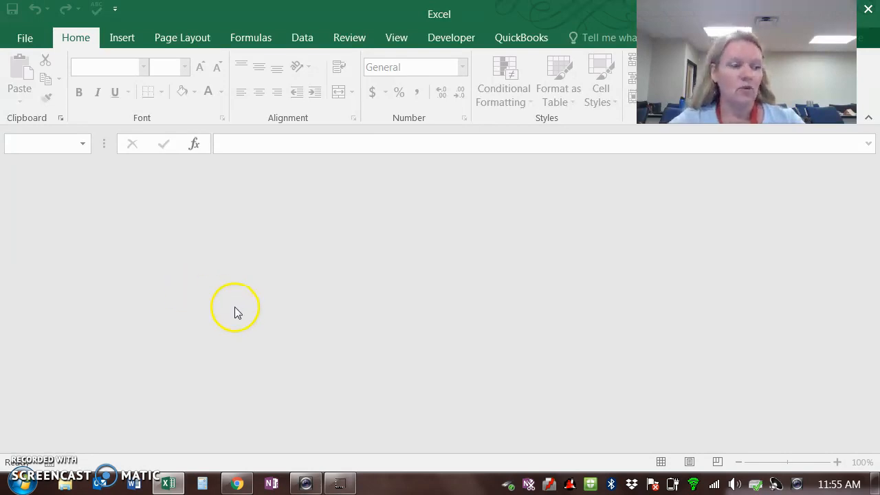
Step: Open the E11-D1-Sales.xlsx workbook and look through the sales records from first to last row
{"action": "left_click", "coordinate": [30, 42]}
{"action": "left_click", "coordinate": [455, 154]}
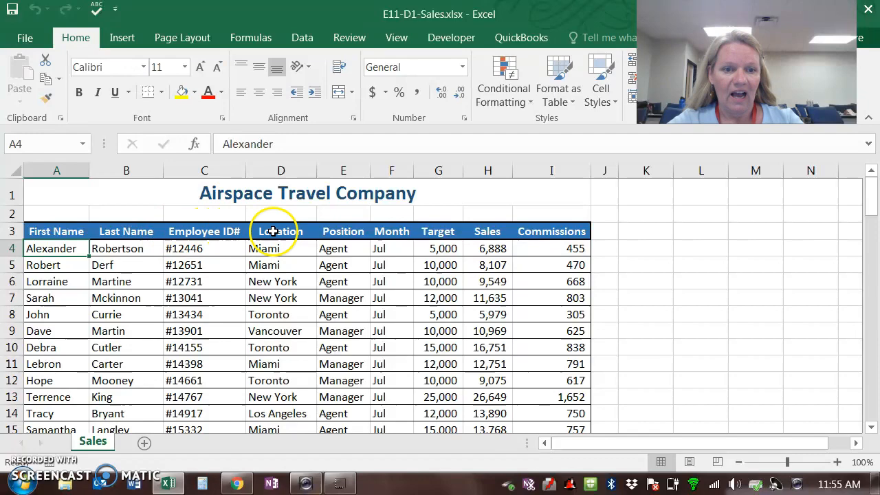
{"action": "scroll", "coordinate": [245, 269], "scroll_direction": "down", "scroll_amount": 1}
{"action": "scroll", "coordinate": [246, 269], "scroll_direction": "down", "scroll_amount": 13}
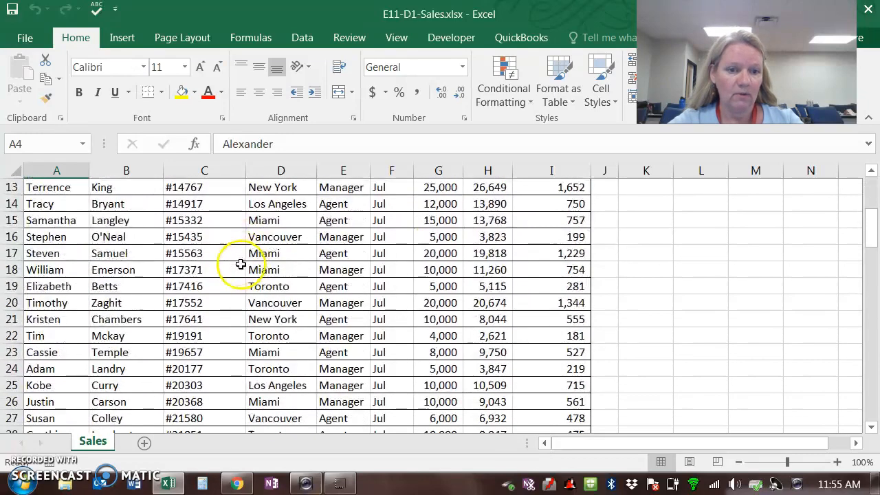
{"action": "scroll", "coordinate": [227, 259], "scroll_direction": "down", "scroll_amount": 13}
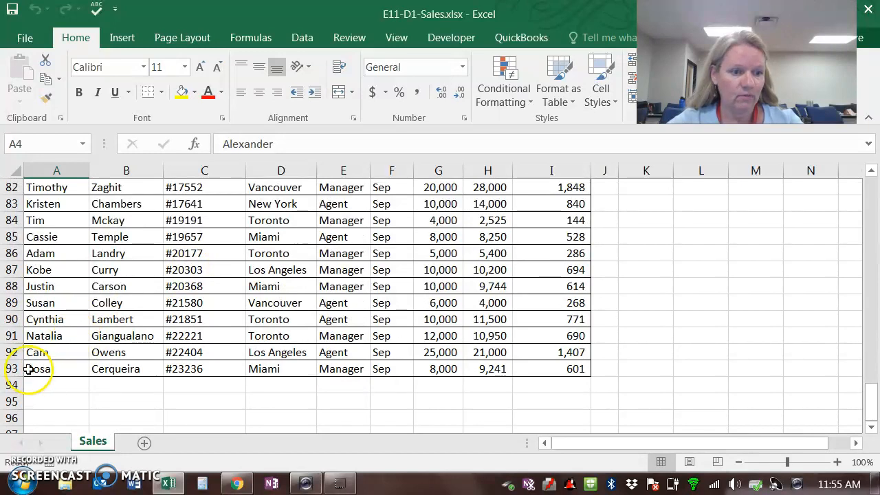
{"action": "scroll", "coordinate": [236, 268], "scroll_direction": "up", "scroll_amount": 1}
{"action": "scroll", "coordinate": [236, 267], "scroll_direction": "up", "scroll_amount": 20}
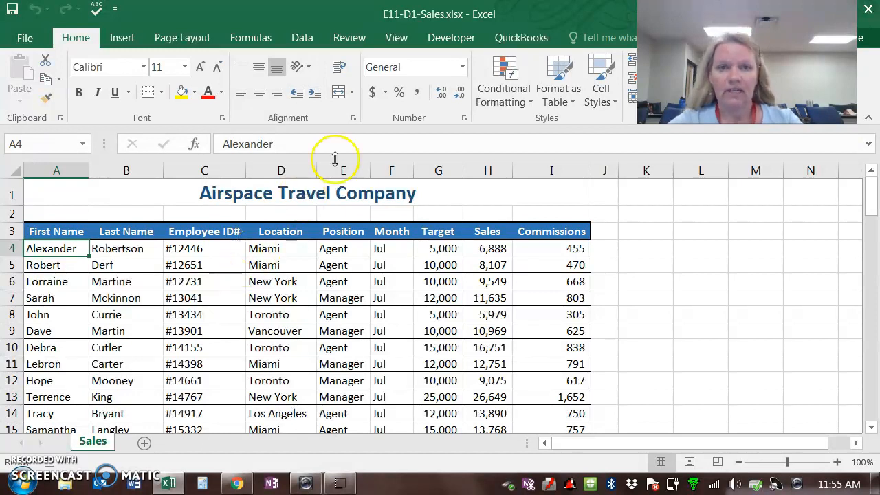
Step: Remove duplicate records from the sales data, comparing all columns and treating the first row as headers
{"action": "left_click", "coordinate": [304, 39]}
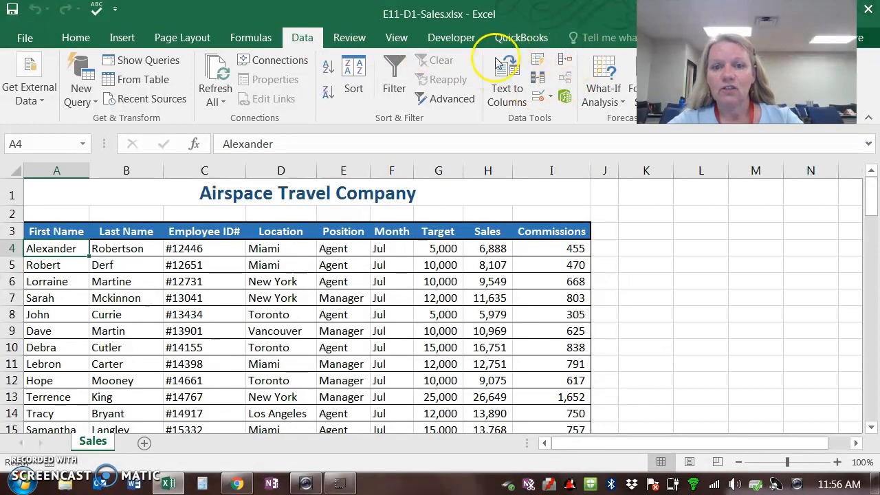
{"action": "left_click", "coordinate": [538, 81]}
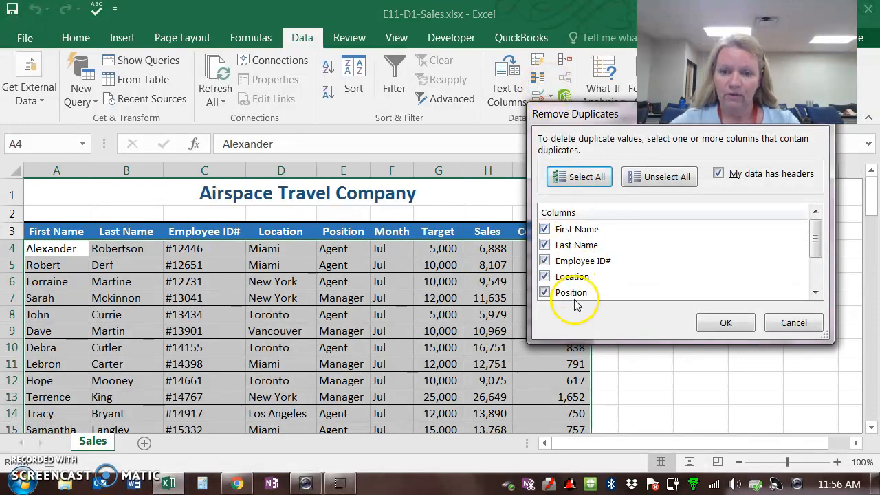
{"action": "left_click_drag", "start_coordinate": [814, 237], "coordinate": [815, 281]}
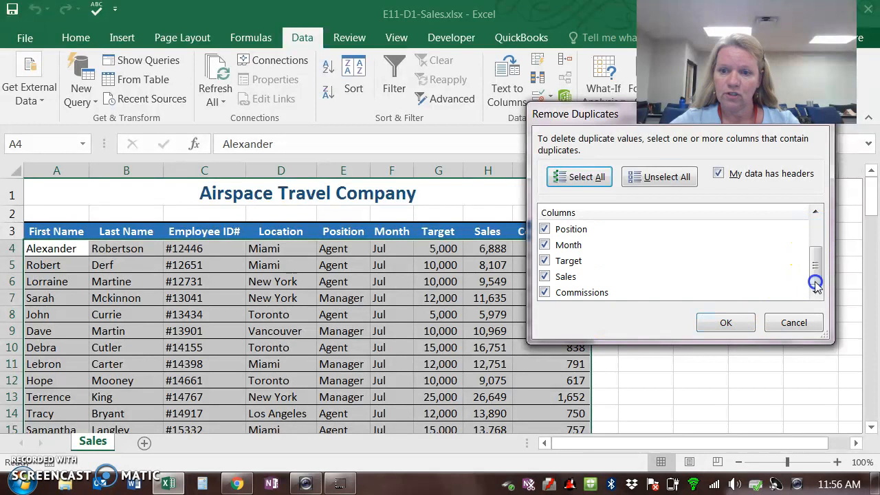
{"action": "left_click", "coordinate": [706, 327]}
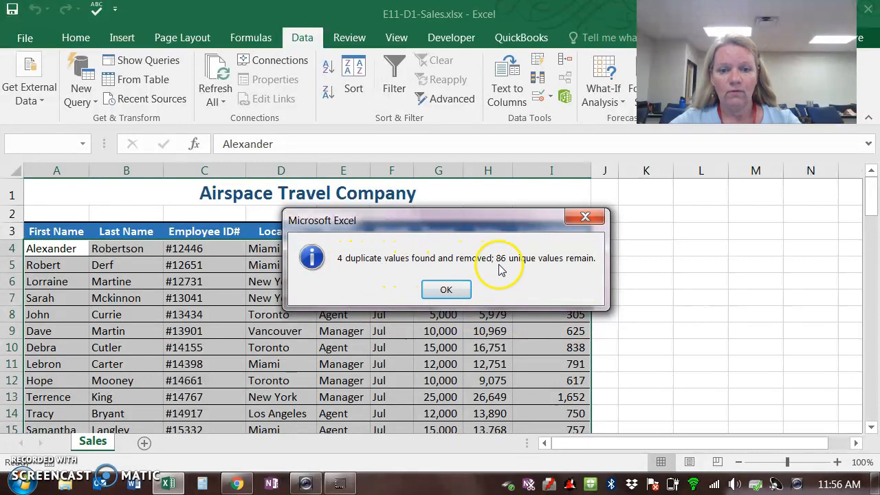
{"action": "left_click", "coordinate": [445, 291]}
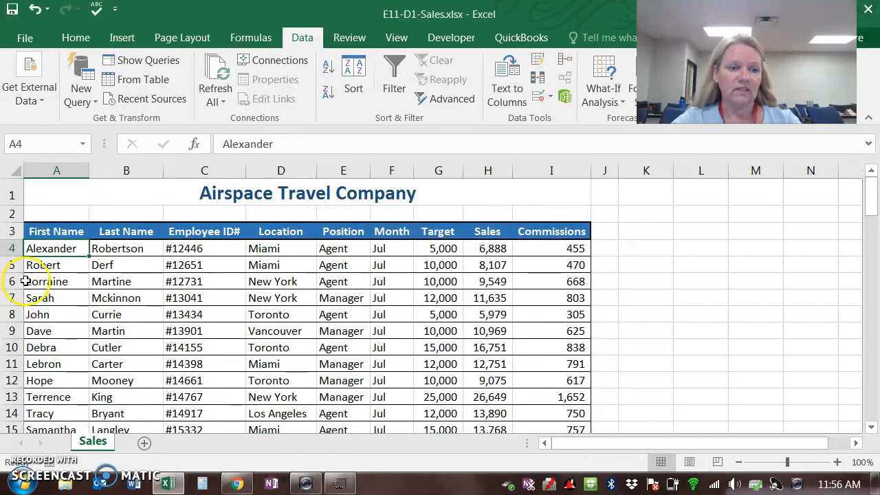
Step: Create a PivotTable on a new worksheet from the sales data range Sales!$A$3:$I$89
{"action": "left_click", "coordinate": [118, 329]}
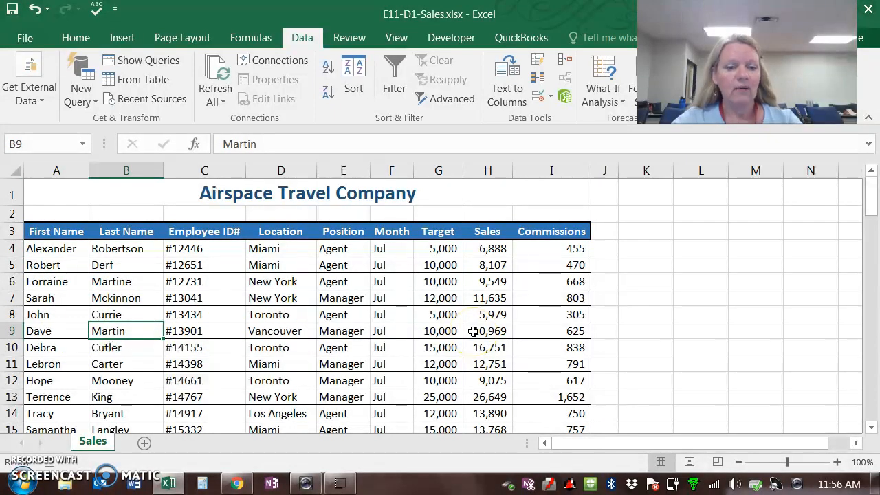
{"action": "left_click_drag", "start_coordinate": [870, 206], "coordinate": [869, 414]}
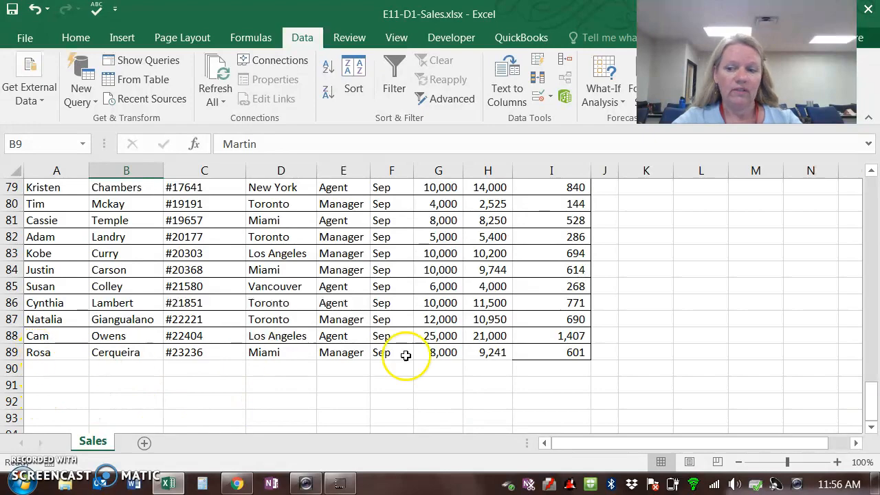
{"action": "left_click_drag", "start_coordinate": [867, 402], "coordinate": [867, 195]}
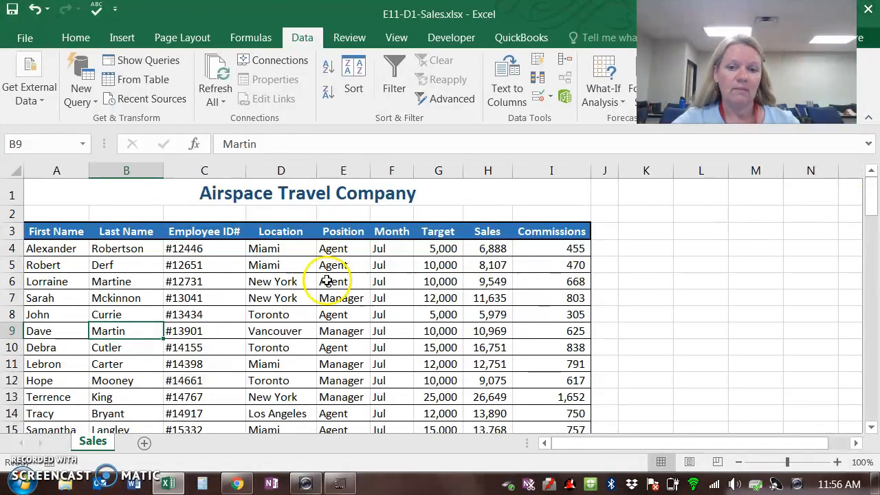
{"action": "left_click", "coordinate": [122, 40]}
{"action": "left_click", "coordinate": [22, 85]}
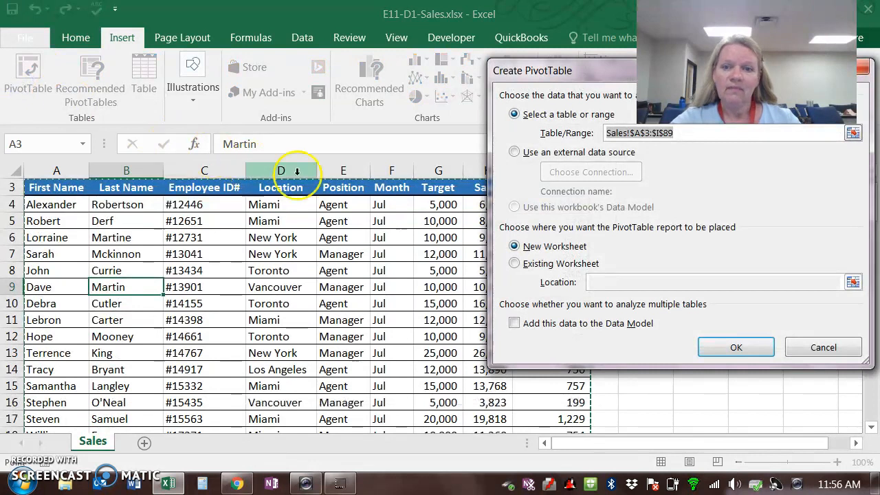
{"action": "left_click_drag", "start_coordinate": [564, 76], "coordinate": [548, 100]}
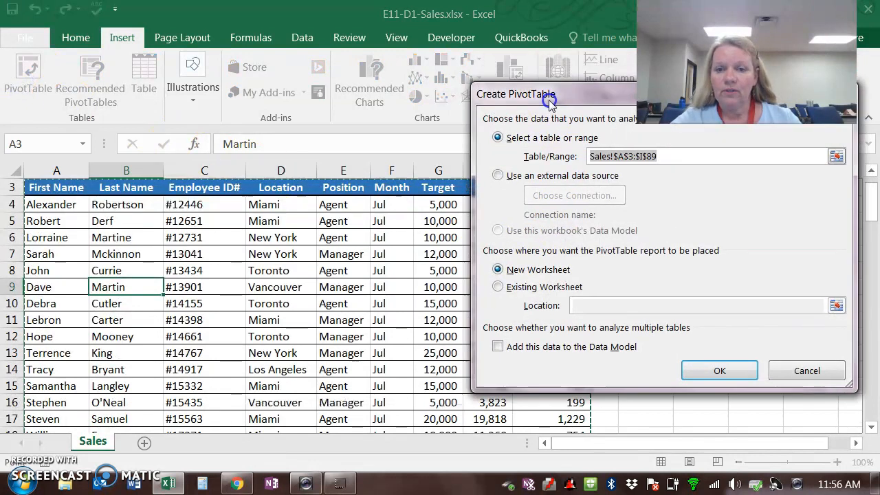
{"action": "left_click", "coordinate": [619, 156]}
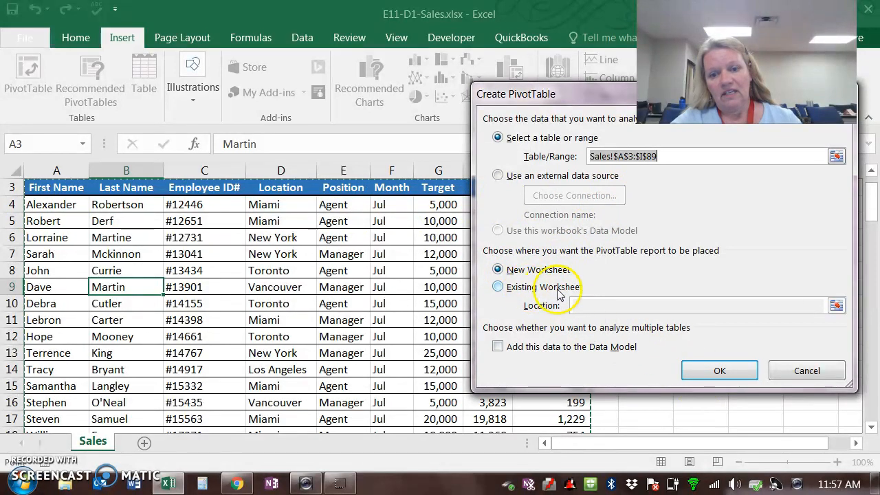
{"action": "left_click", "coordinate": [718, 371]}
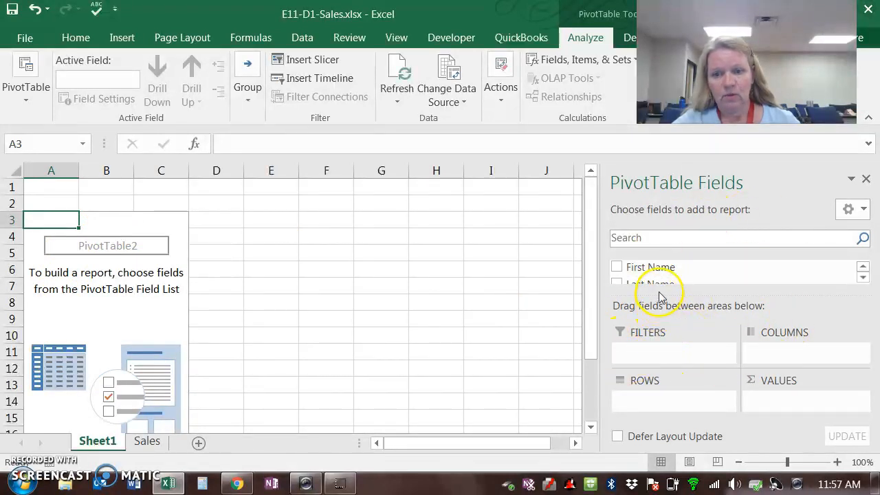
Step: Add the Location and Position fields as row labels in the PivotTable
{"action": "left_click", "coordinate": [862, 277]}
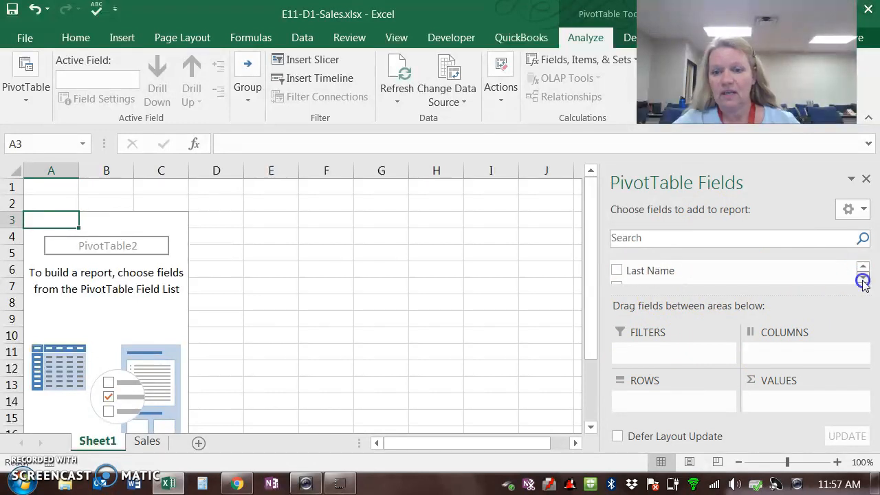
{"action": "left_click", "coordinate": [862, 278]}
{"action": "left_click", "coordinate": [862, 277]}
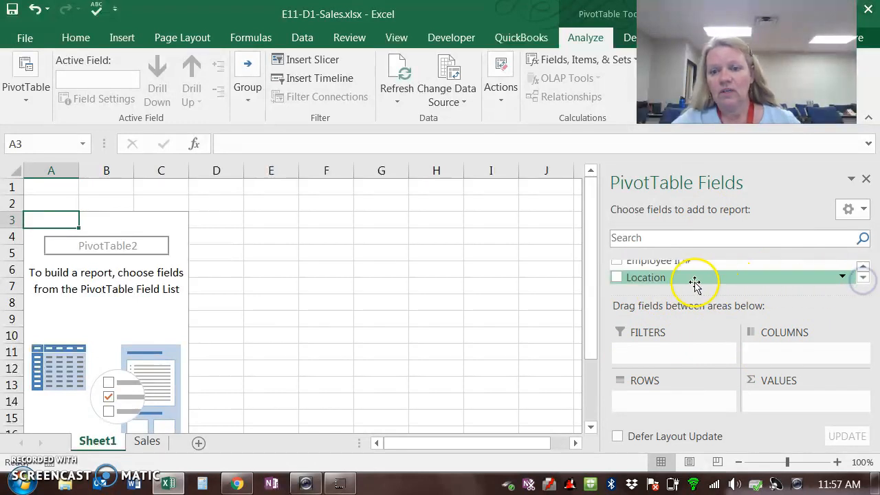
{"action": "left_click", "coordinate": [616, 278]}
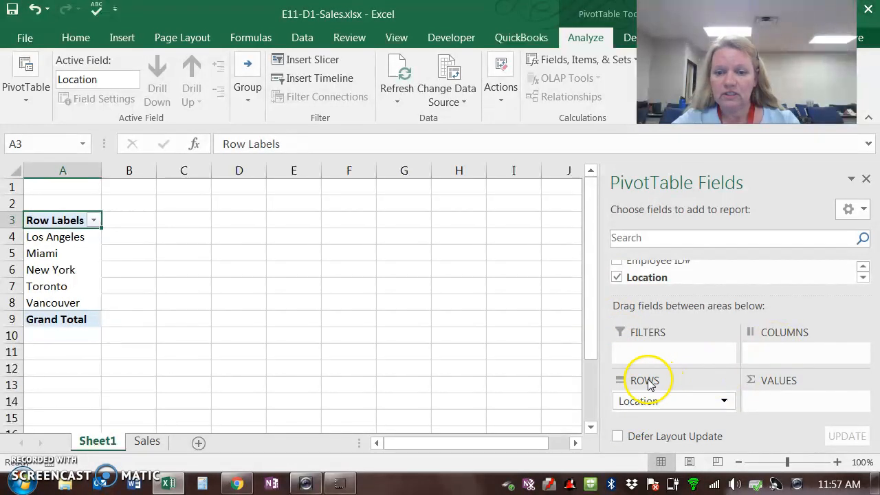
{"action": "left_click", "coordinate": [861, 278]}
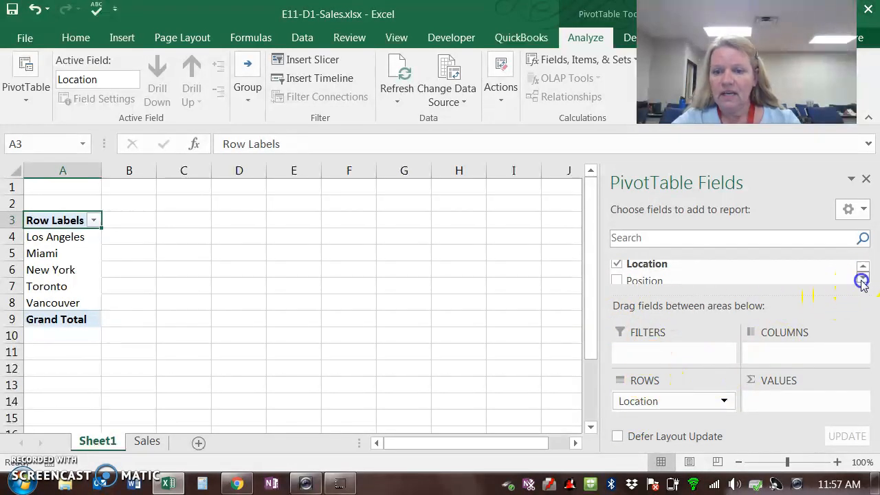
{"action": "left_click", "coordinate": [615, 281]}
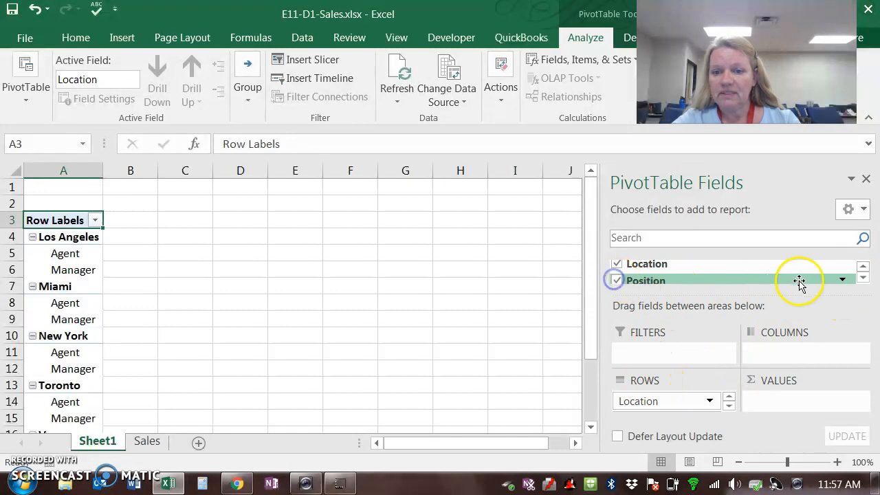
Step: Add Month as a further row level in the PivotTable and Sales as the summed value
{"action": "left_click", "coordinate": [862, 277]}
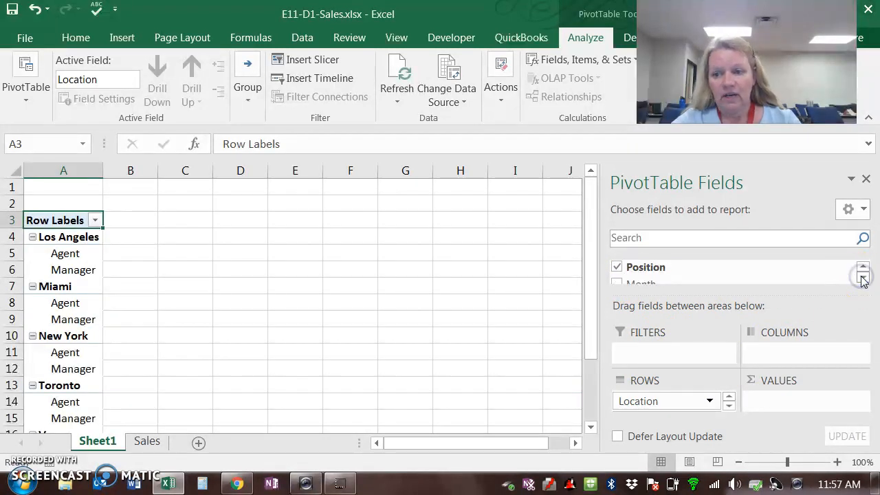
{"action": "left_click", "coordinate": [862, 278]}
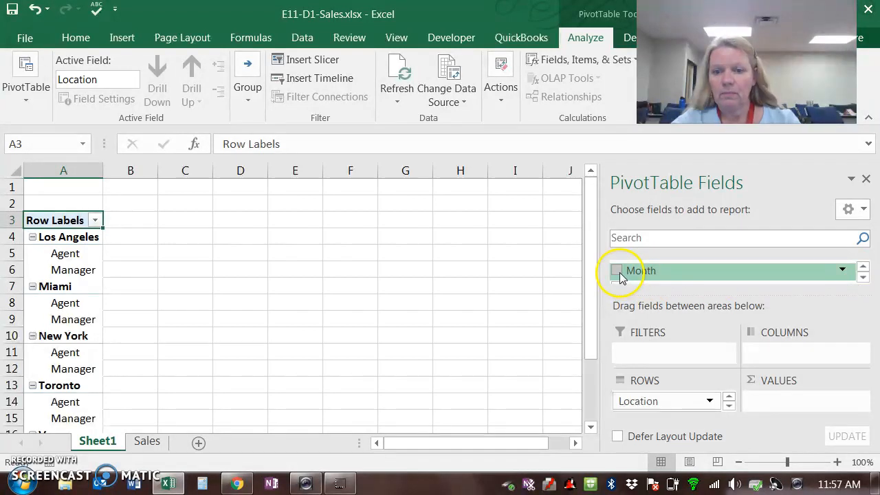
{"action": "left_click", "coordinate": [617, 273]}
{"action": "left_click", "coordinate": [863, 278]}
{"action": "left_click", "coordinate": [862, 278]}
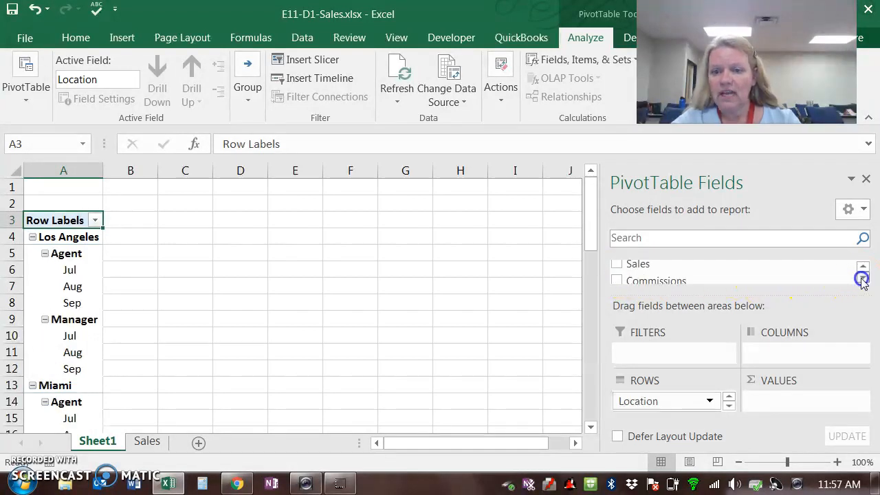
{"action": "left_click", "coordinate": [615, 265]}
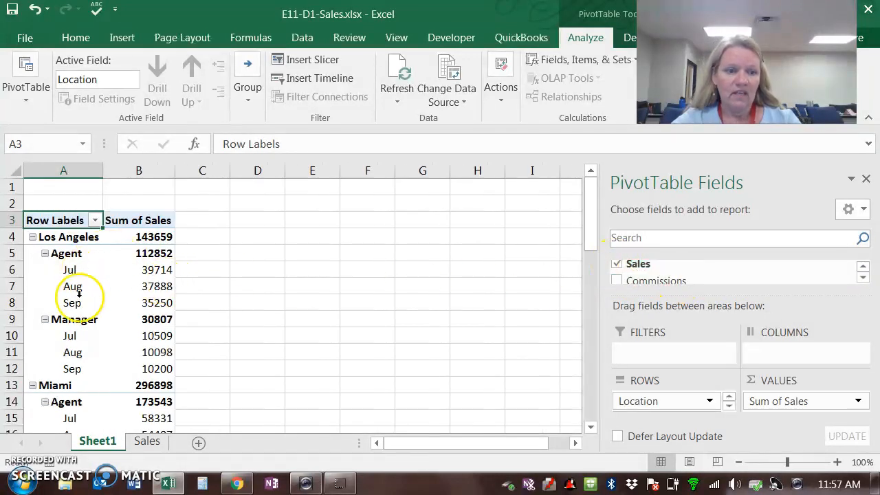
Step: Move the PivotTable's Location field from the rows area to the columns area
{"action": "mouse_move", "coordinate": [593, 197]}
{"action": "left_mouse_down"}
{"action": "mouse_move", "coordinate": [592, 398]}
{"action": "mouse_move", "coordinate": [594, 186]}
{"action": "left_mouse_up"}
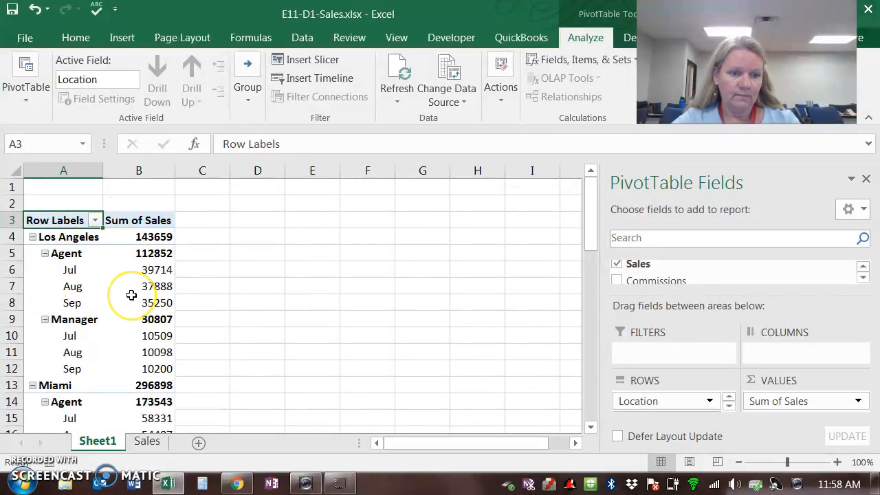
{"action": "scroll", "coordinate": [129, 291], "scroll_direction": "down", "scroll_amount": 5}
{"action": "scroll", "coordinate": [131, 294], "scroll_direction": "down", "scroll_amount": 5}
{"action": "scroll", "coordinate": [131, 294], "scroll_direction": "up", "scroll_amount": 9}
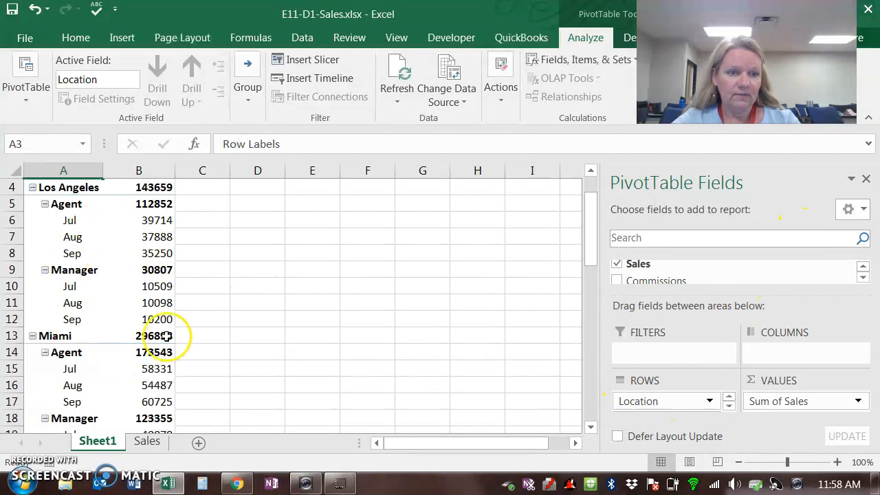
{"action": "left_click", "coordinate": [651, 404]}
{"action": "left_click_drag", "start_coordinate": [651, 404], "coordinate": [769, 356]}
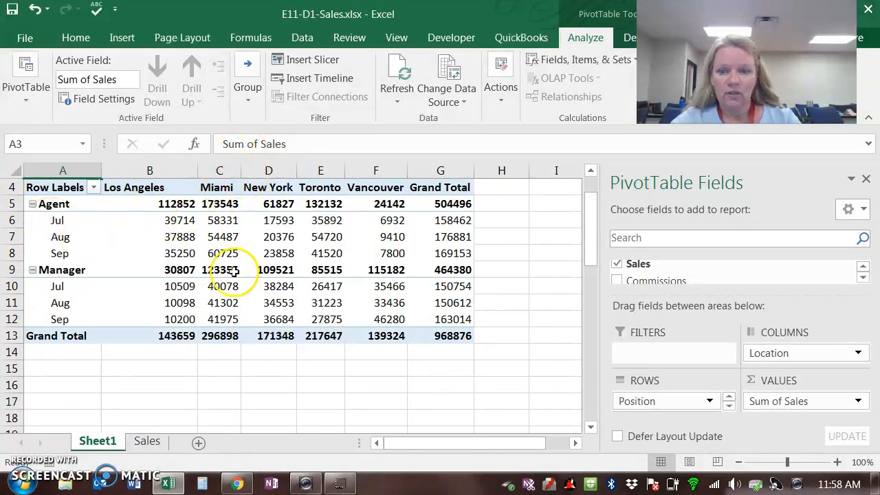
Step: Put Month in the PivotTable's columns in place of Location, and add Location back to the rows beneath Position
{"action": "left_click", "coordinate": [729, 405]}
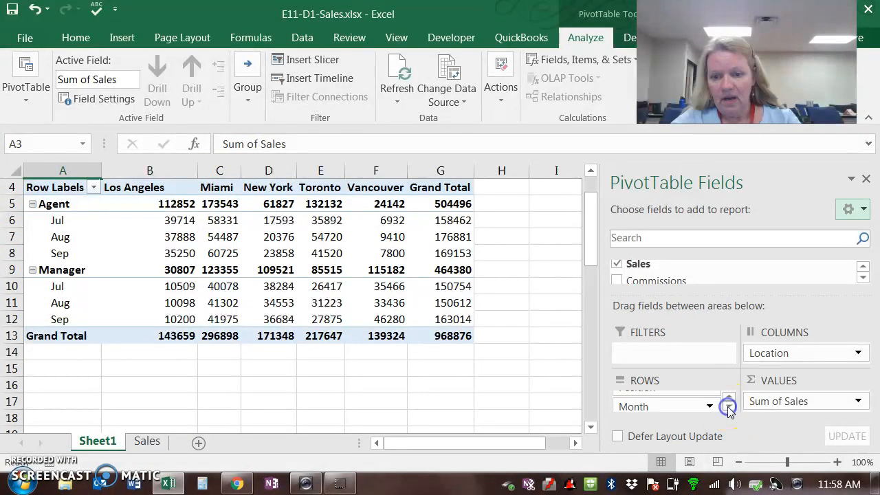
{"action": "left_click_drag", "start_coordinate": [664, 407], "coordinate": [762, 368]}
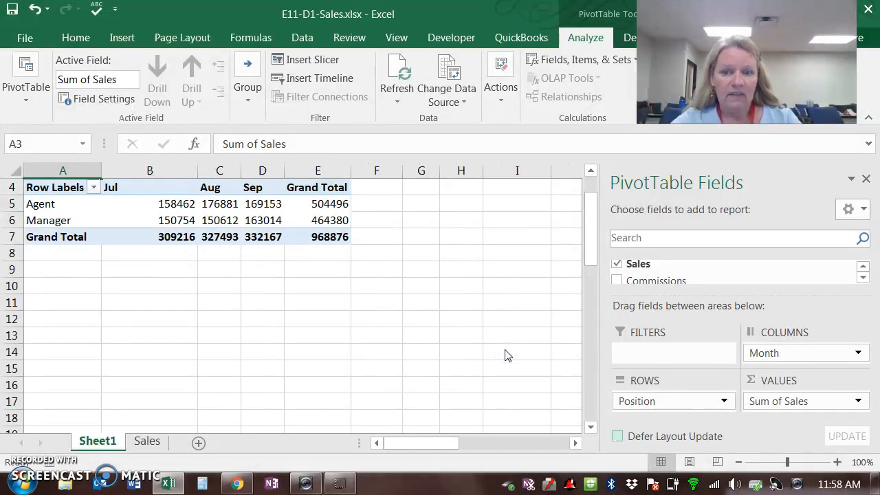
{"action": "left_click", "coordinate": [863, 278]}
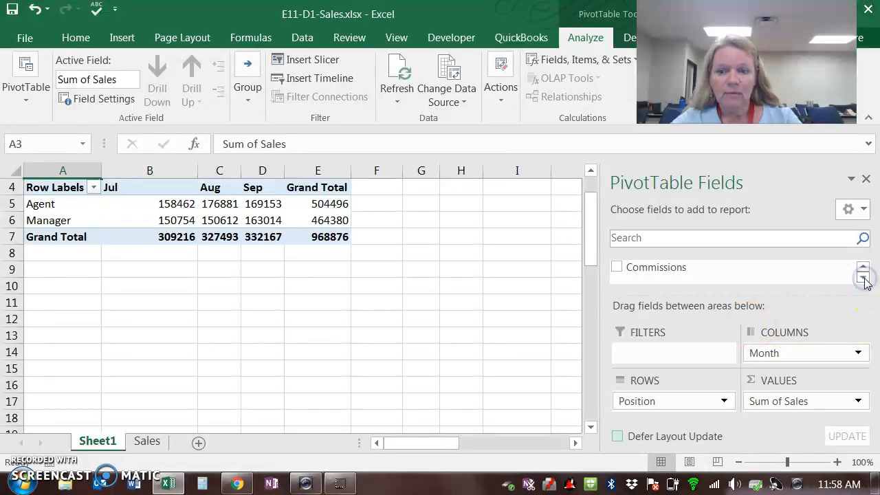
{"action": "left_click", "coordinate": [863, 267]}
{"action": "left_click", "coordinate": [863, 267]}
{"action": "left_click", "coordinate": [862, 267]}
{"action": "left_click", "coordinate": [862, 268]}
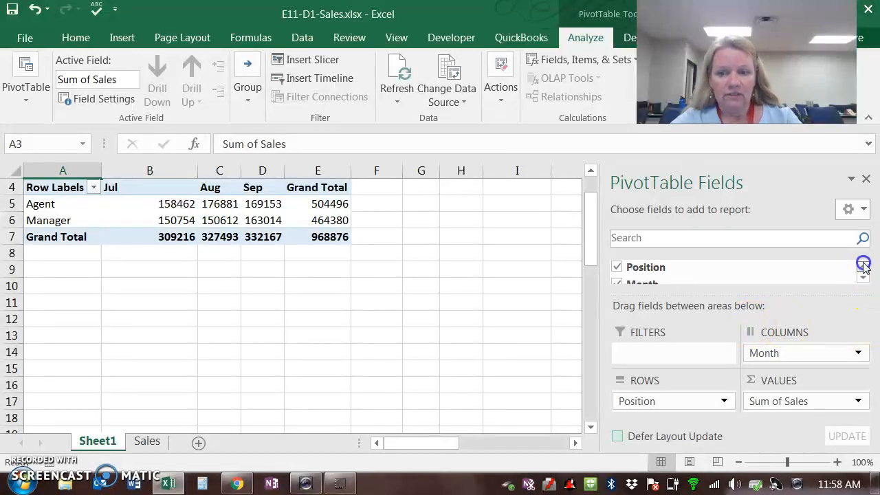
{"action": "left_click", "coordinate": [862, 268]}
{"action": "scroll", "coordinate": [690, 274], "scroll_direction": "up", "scroll_amount": 1}
{"action": "scroll", "coordinate": [691, 274], "scroll_direction": "up", "scroll_amount": 1}
{"action": "scroll", "coordinate": [690, 274], "scroll_direction": "down", "scroll_amount": 2}
{"action": "left_click", "coordinate": [617, 277]}
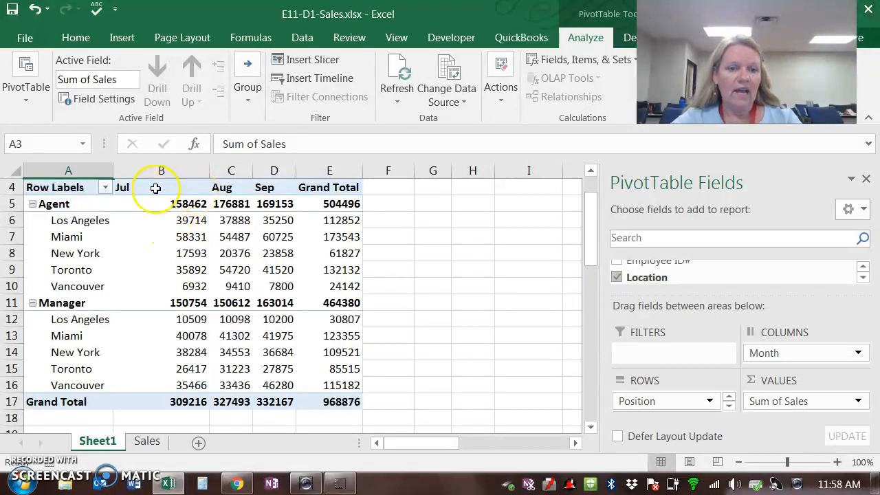
Step: Widen worksheet columns C and D, which hold the Aug and Sep sales in the PivotTable
{"action": "left_click_drag", "start_coordinate": [255, 173], "coordinate": [343, 172]}
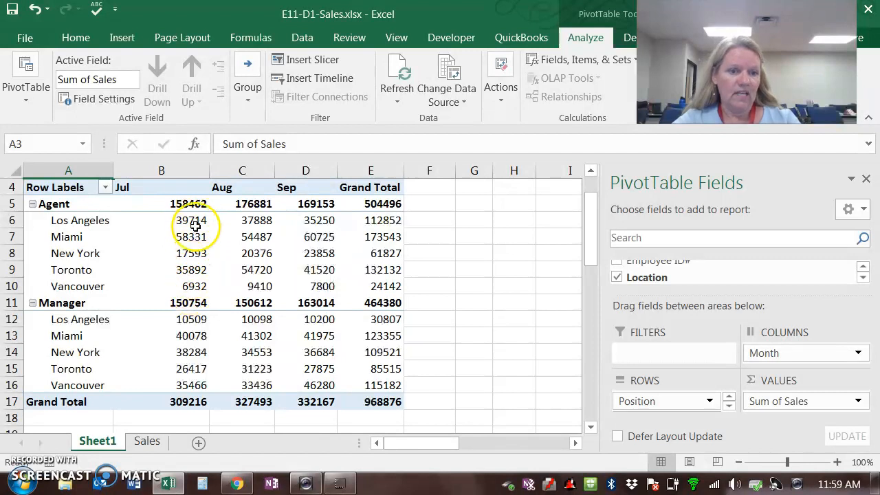
{"action": "mouse_move", "coordinate": [192, 286]}
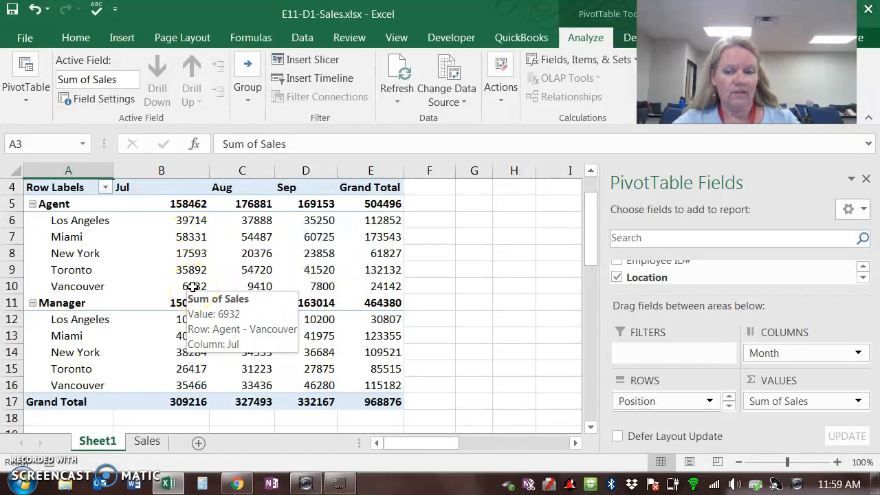
Step: Format the PivotTable's Sum of Sales values as Currency with 0 decimal places and the $ symbol, and close the field list
{"action": "mouse_move", "coordinate": [216, 301]}
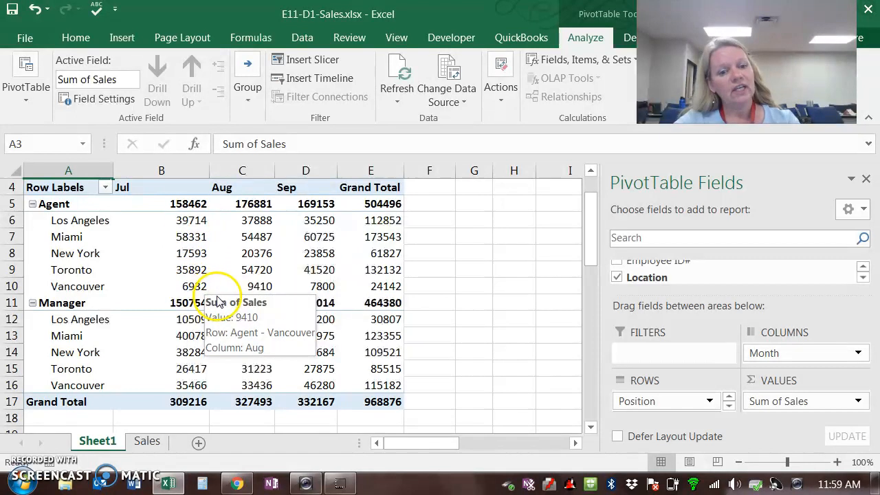
{"action": "left_click", "coordinate": [859, 404]}
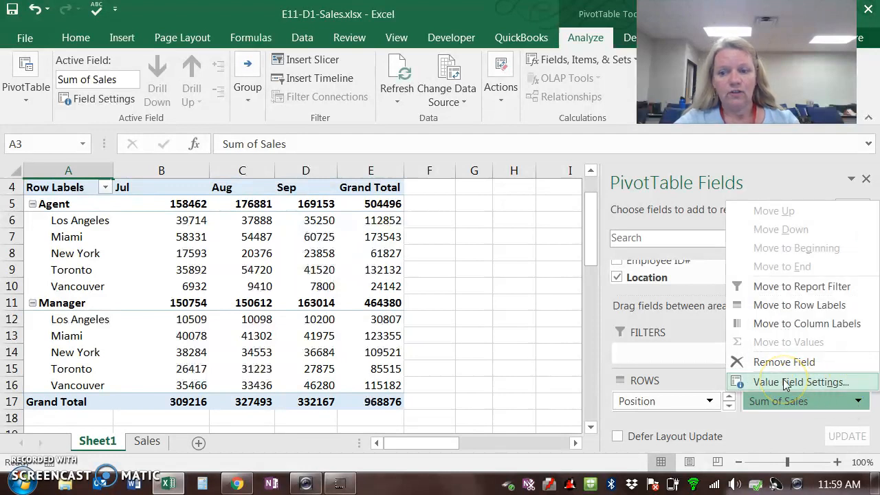
{"action": "left_click", "coordinate": [784, 382]}
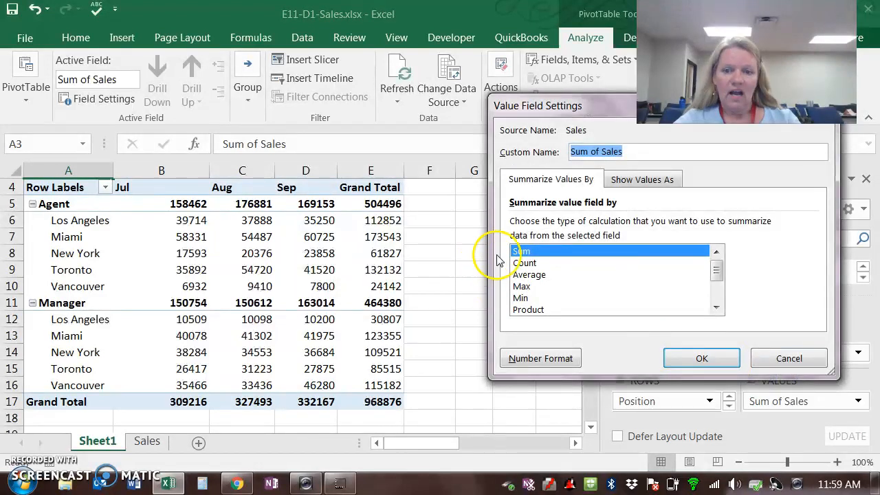
{"action": "left_click", "coordinate": [541, 358]}
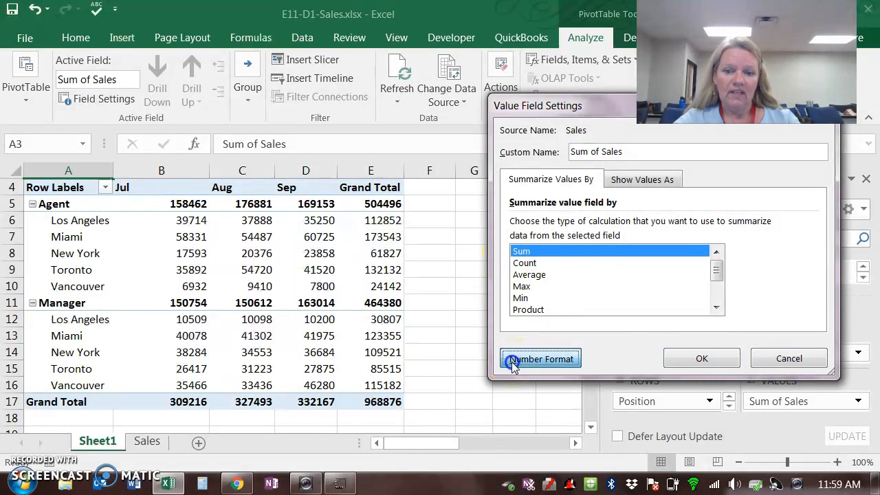
{"action": "left_click", "coordinate": [447, 131]}
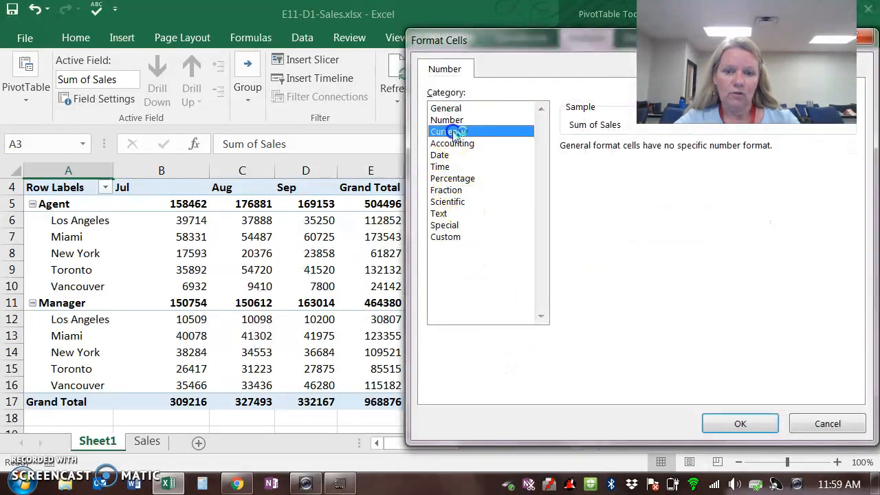
{"action": "type", "text": "0"}
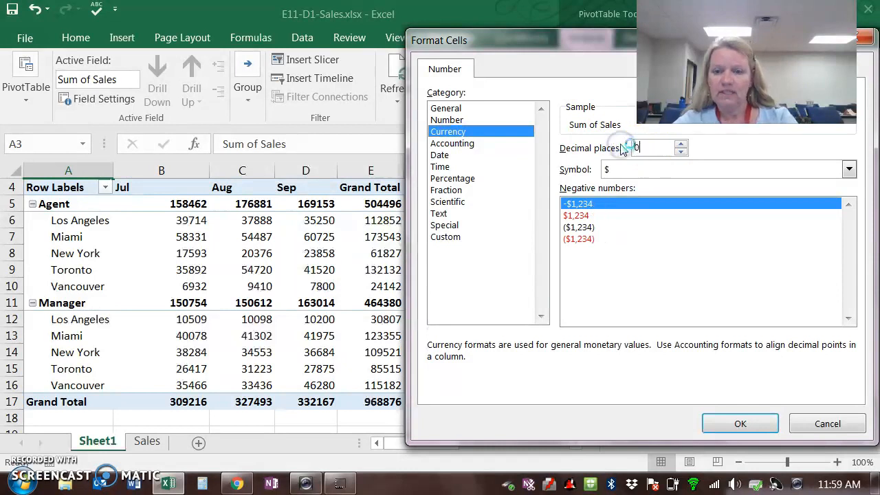
{"action": "left_click", "coordinate": [732, 424]}
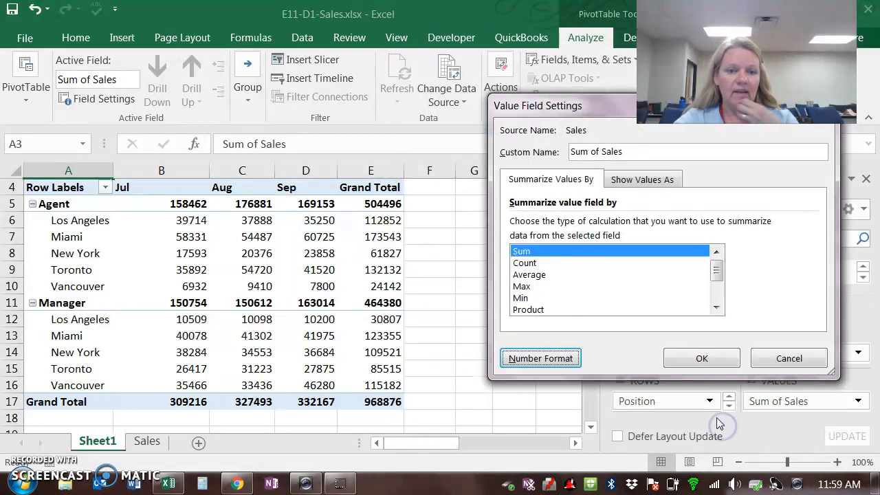
{"action": "left_click", "coordinate": [708, 359]}
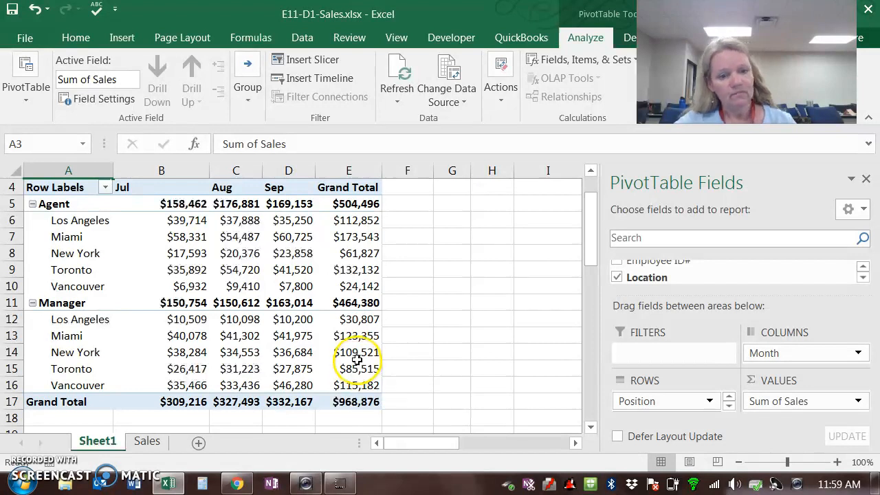
{"action": "left_click", "coordinate": [866, 179]}
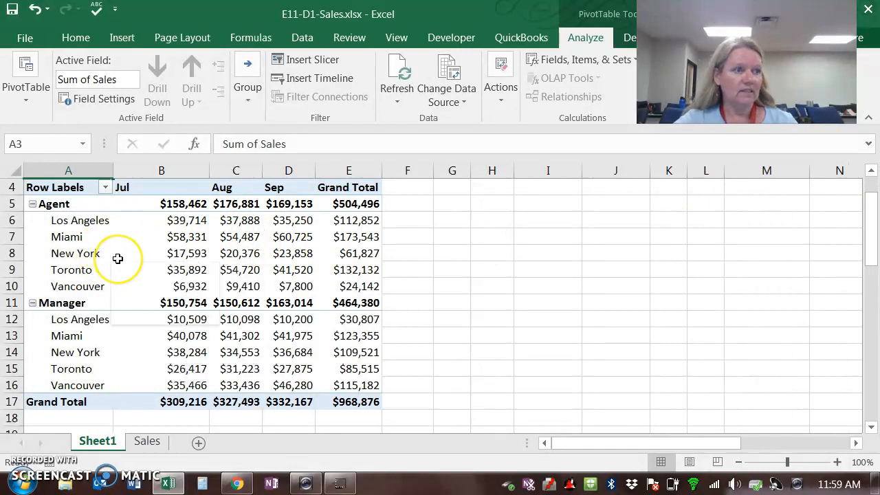
Step: Insert slicers for the Location and Position fields of the PivotTable
{"action": "mouse_move", "coordinate": [117, 258]}
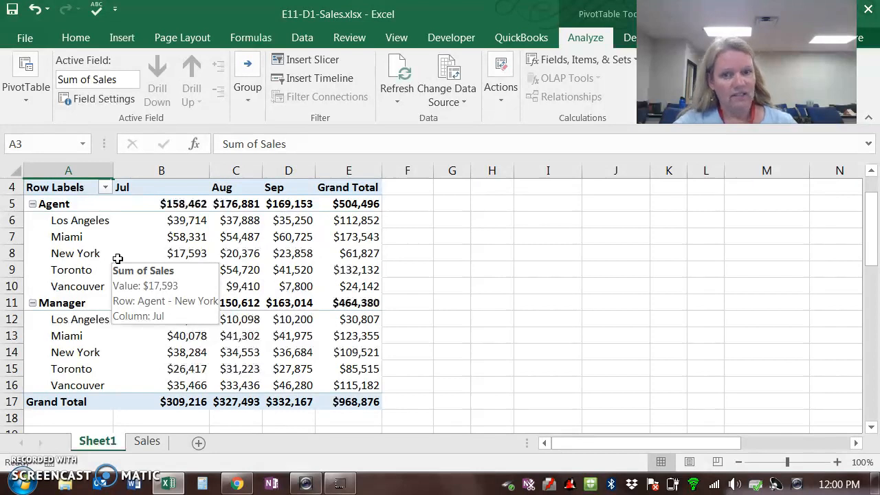
{"action": "left_click", "coordinate": [122, 37]}
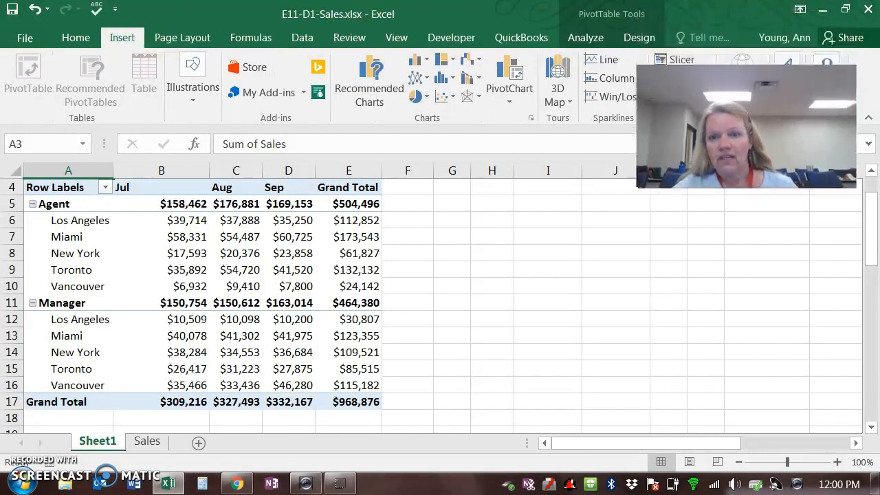
{"action": "left_click", "coordinate": [375, 89]}
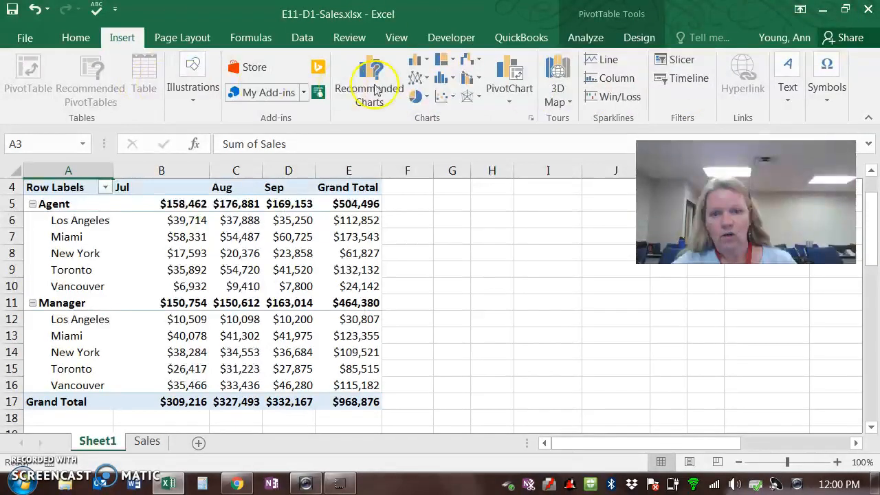
{"action": "left_click", "coordinate": [677, 63]}
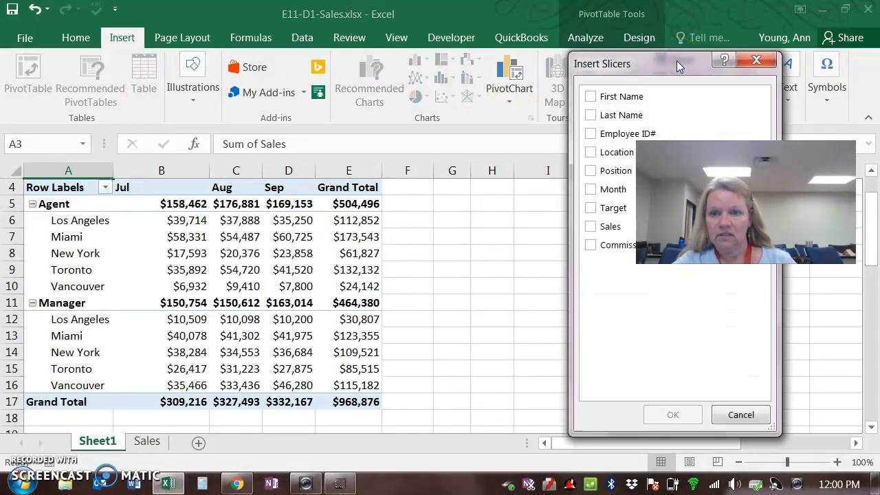
{"action": "left_click_drag", "start_coordinate": [677, 63], "coordinate": [452, 59]}
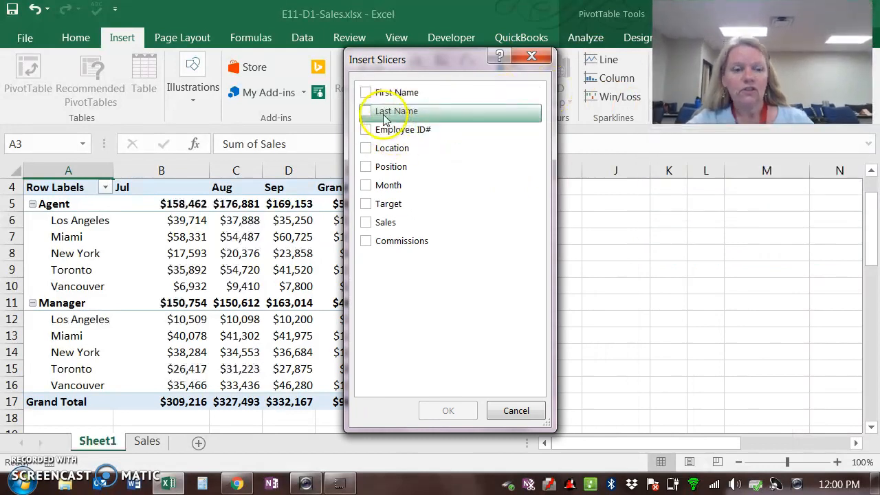
{"action": "left_click", "coordinate": [366, 167]}
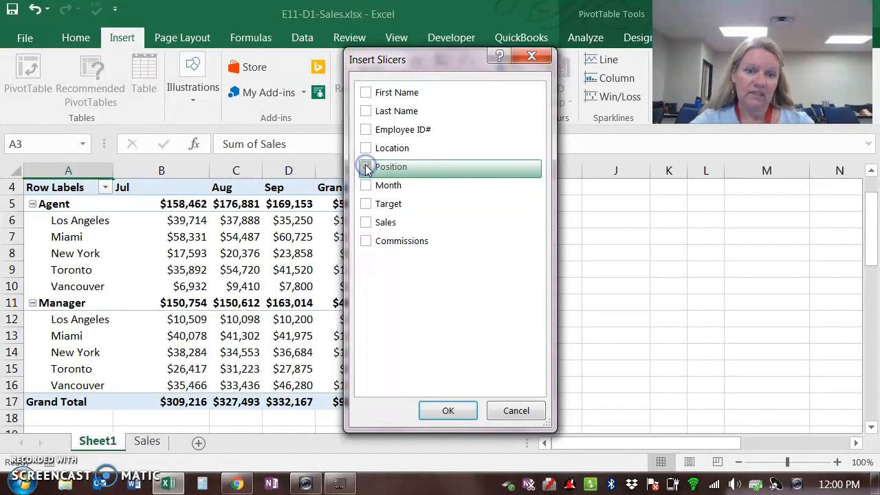
{"action": "left_click", "coordinate": [372, 208]}
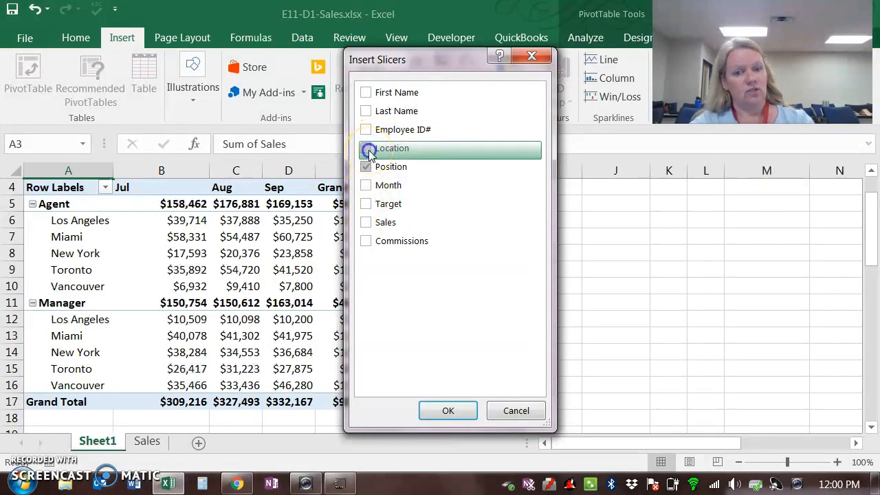
{"action": "left_click", "coordinate": [448, 412]}
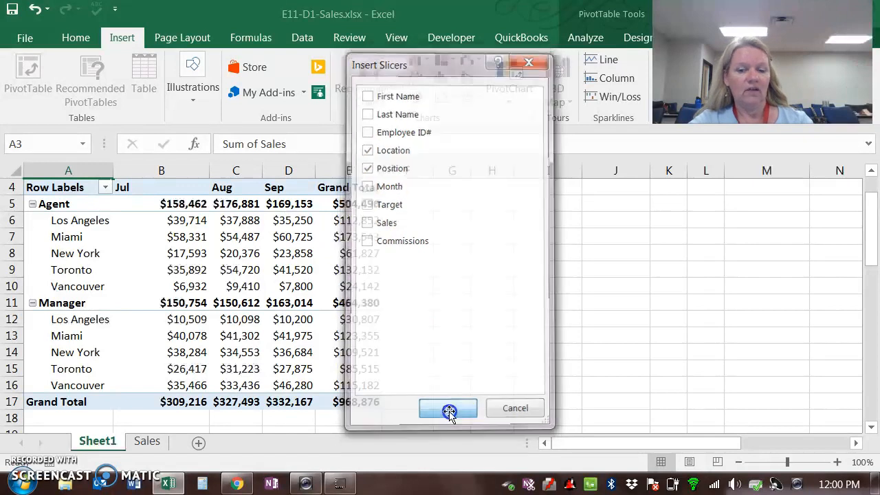
Step: Arrange the two slicers side by side next to the PivotTable, with Location nearest the table and Position beyond it
{"action": "left_click_drag", "start_coordinate": [449, 241], "coordinate": [608, 199]}
{"action": "left_click_drag", "start_coordinate": [426, 200], "coordinate": [459, 195]}
{"action": "left_click_drag", "start_coordinate": [606, 200], "coordinate": [625, 192]}
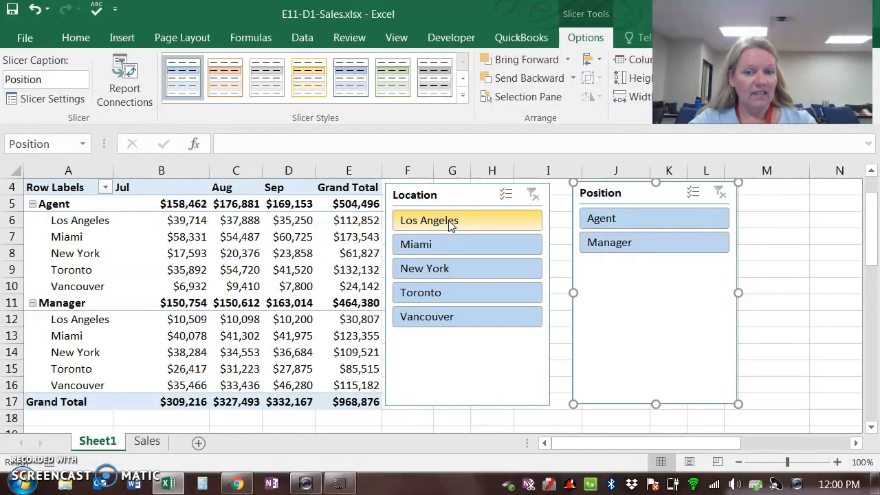
{"action": "left_click_drag", "start_coordinate": [454, 190], "coordinate": [478, 190]}
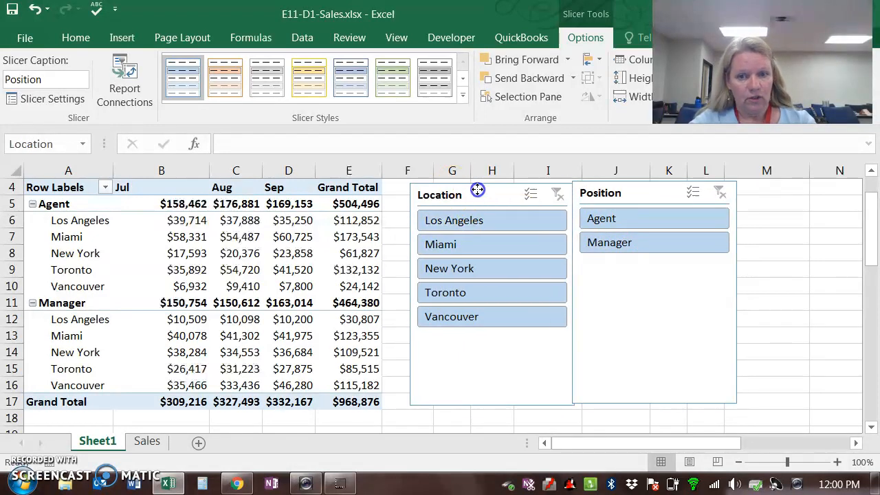
Step: Filter the PivotTable to Los Angeles and Manager with the slicers, and clear the Location filter again
{"action": "left_click", "coordinate": [478, 225]}
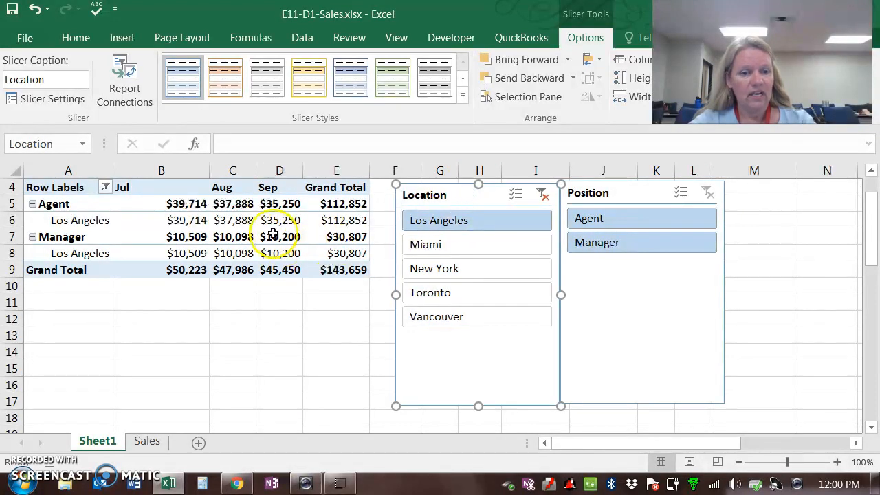
{"action": "left_click", "coordinate": [612, 246]}
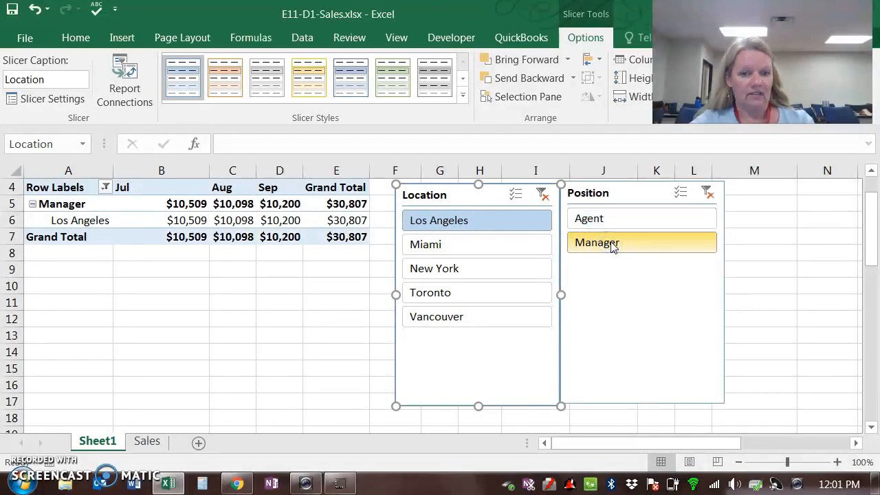
{"action": "left_click", "coordinate": [542, 196]}
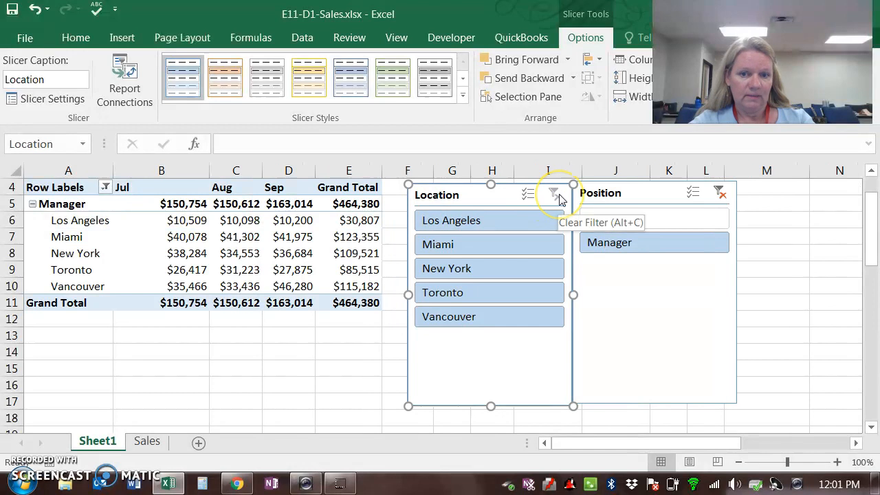
{"action": "left_click", "coordinate": [485, 198]}
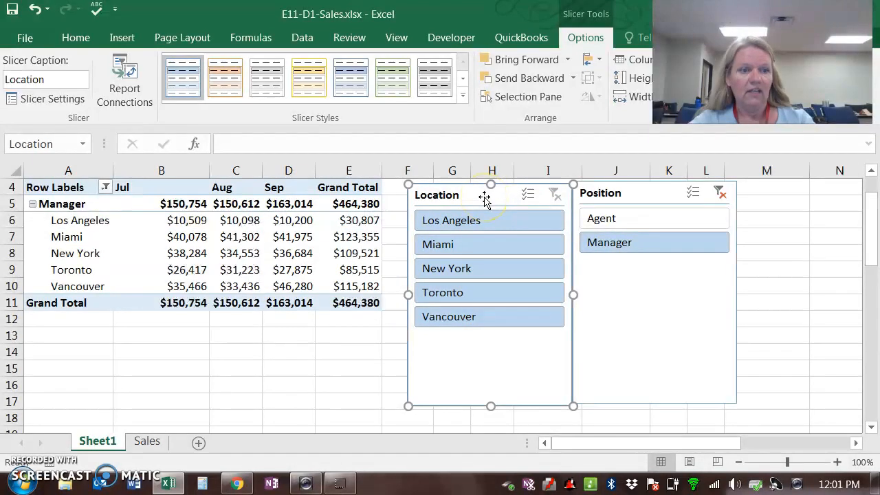
{"action": "left_click", "coordinate": [677, 235]}
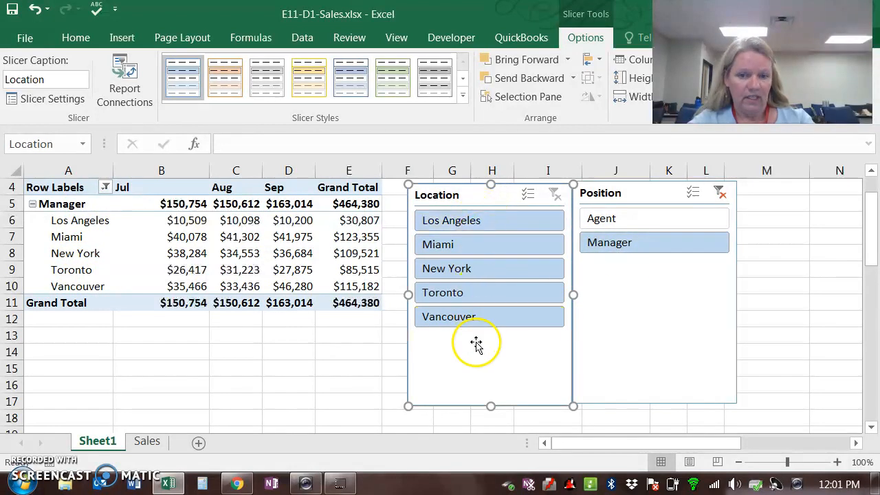
Step: Filter the PivotTable to New York and Agent with the slicers, and clear both slicer filters
{"action": "left_click", "coordinate": [489, 268]}
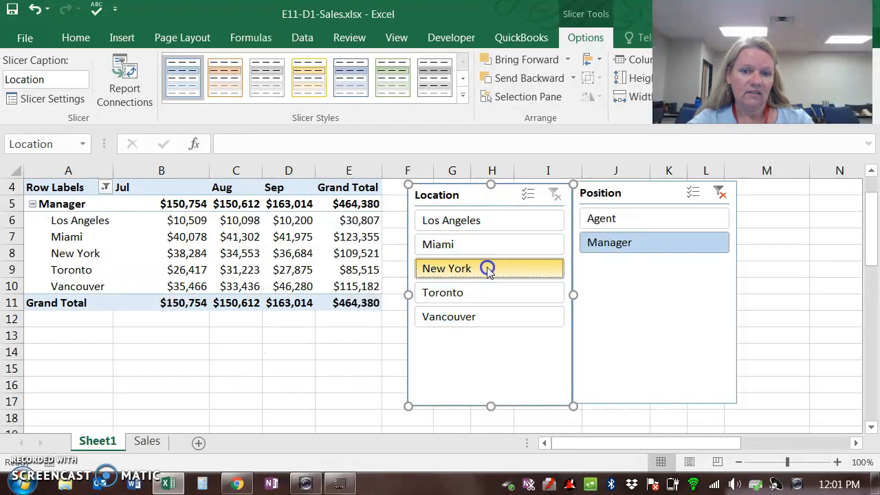
{"action": "left_click", "coordinate": [628, 226]}
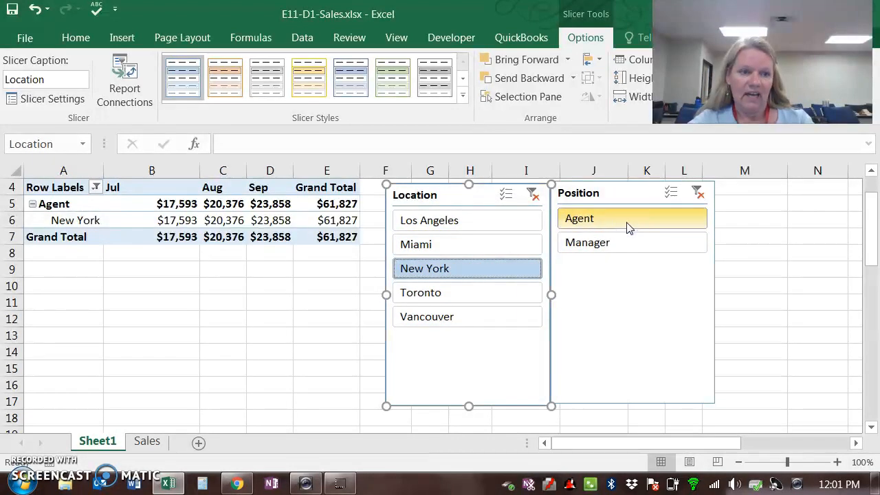
{"action": "left_click", "coordinate": [533, 196]}
{"action": "left_click", "coordinate": [719, 196]}
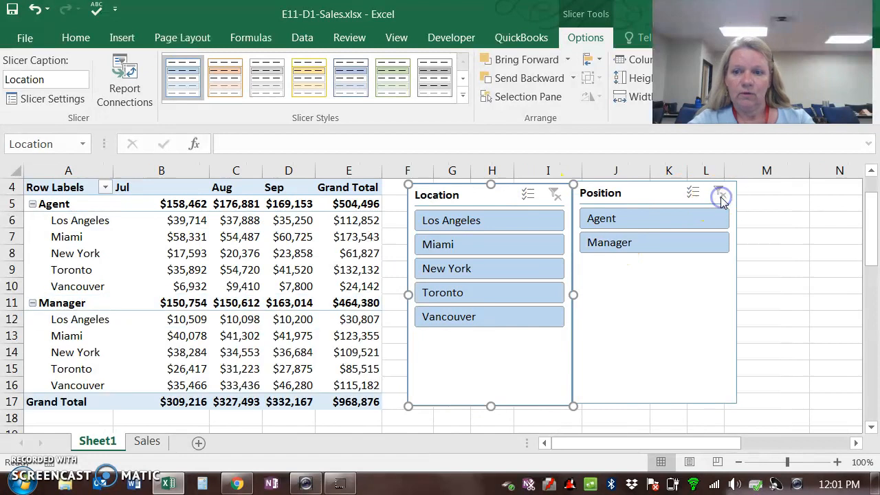
{"action": "left_click", "coordinate": [386, 417]}
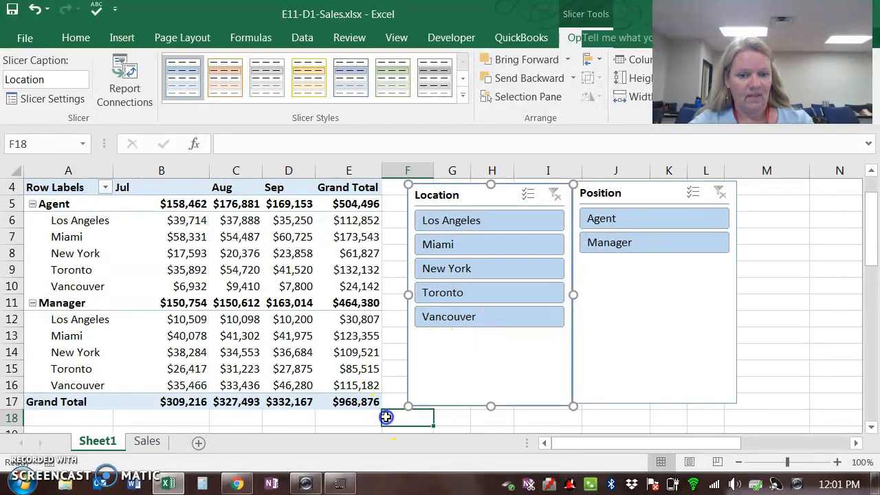